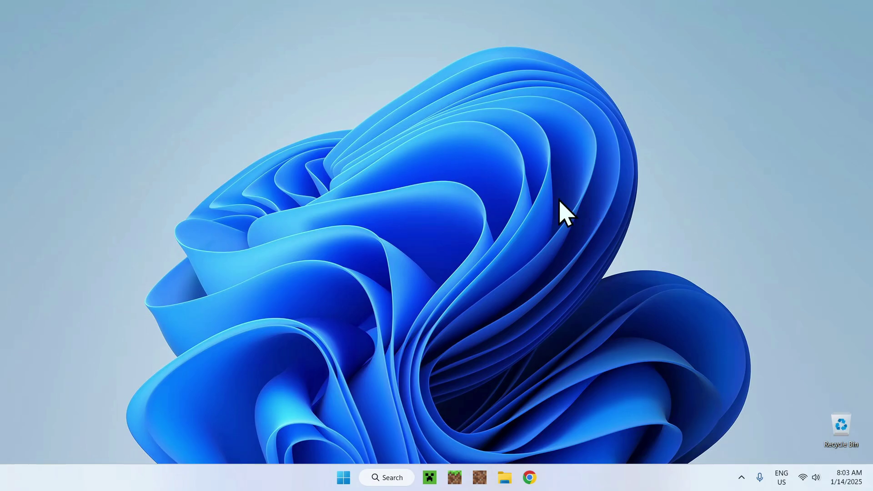
Open the Minecraft Launcher, start the Bedrock Edition Editor beta and switch it from full screen to a window
click(430, 477)
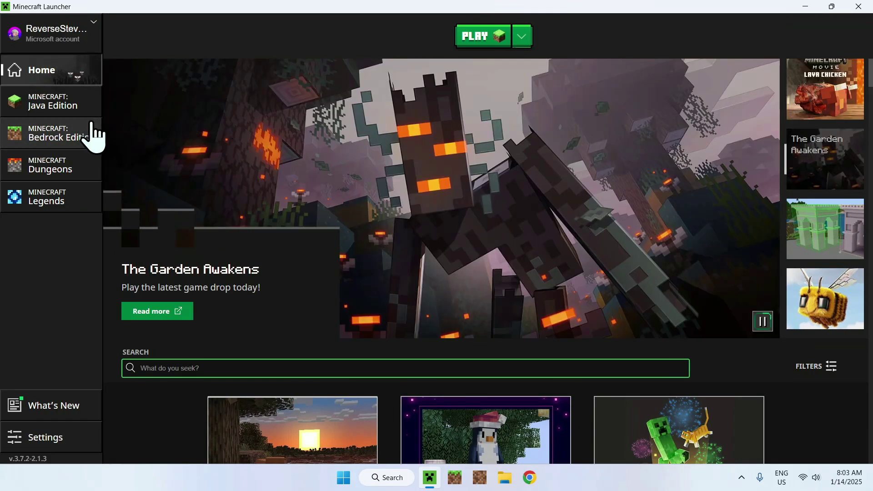
click(90, 137)
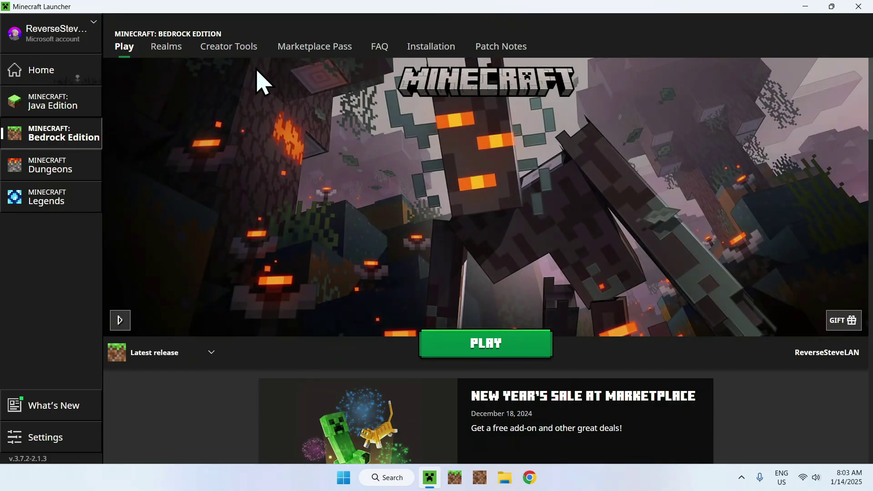
click(226, 54)
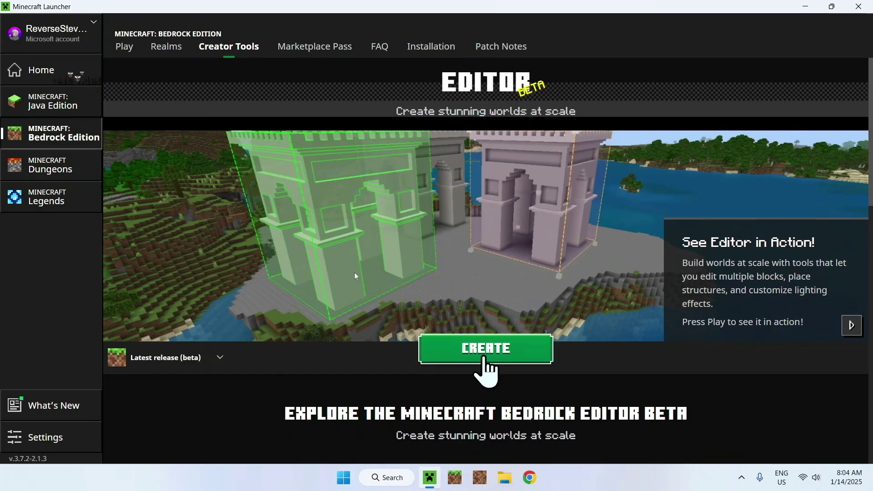
click(486, 357)
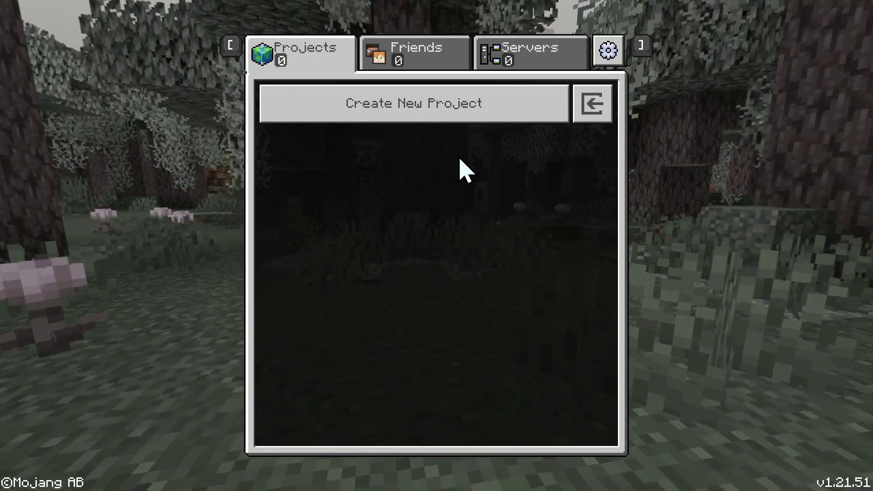
key(F11)
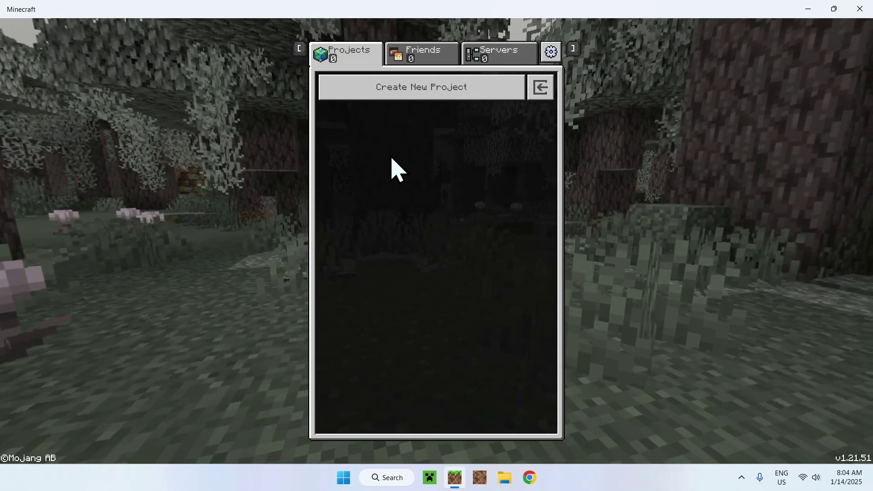
mouse_move(450, 470)
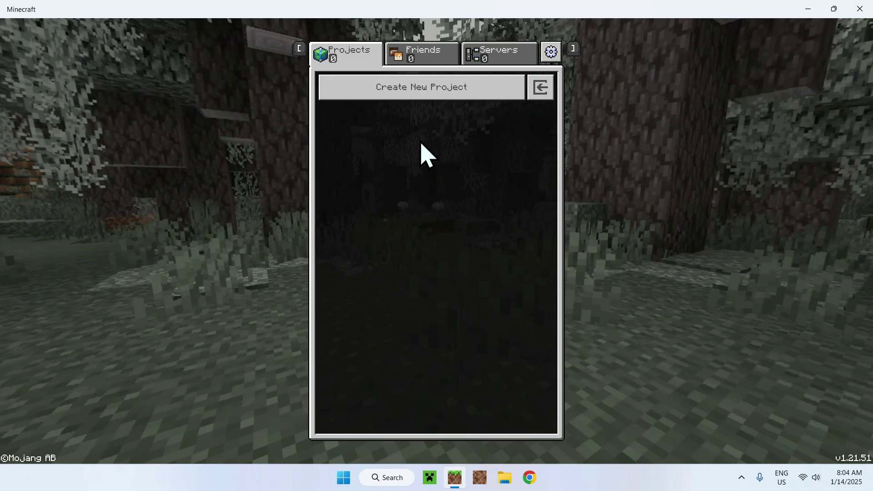
Create a new project called "Name", keeping the default general and advanced settings
click(409, 96)
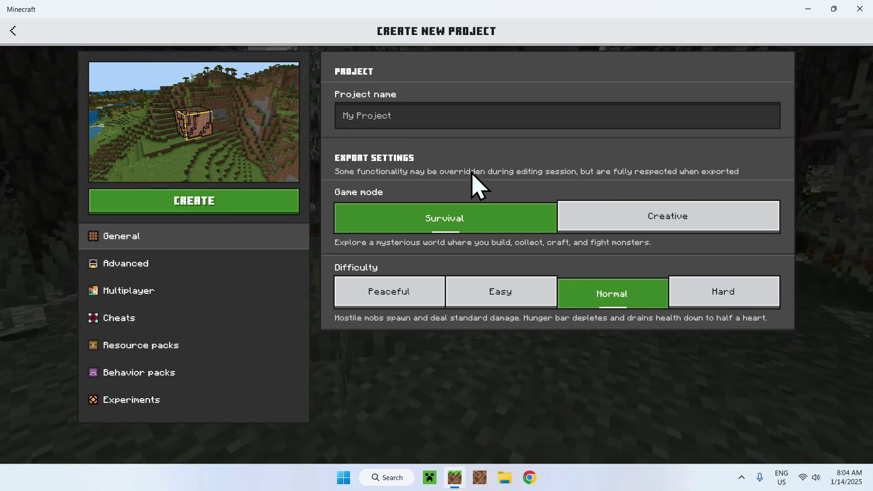
click(407, 119)
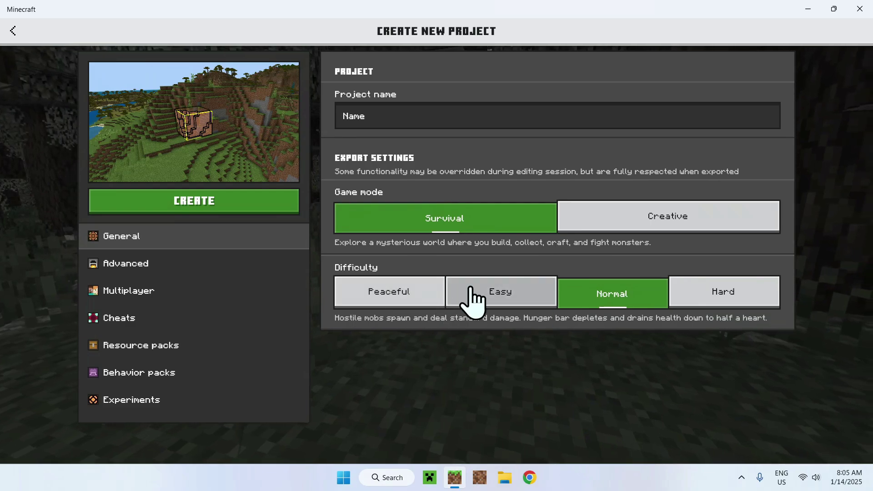
click(174, 264)
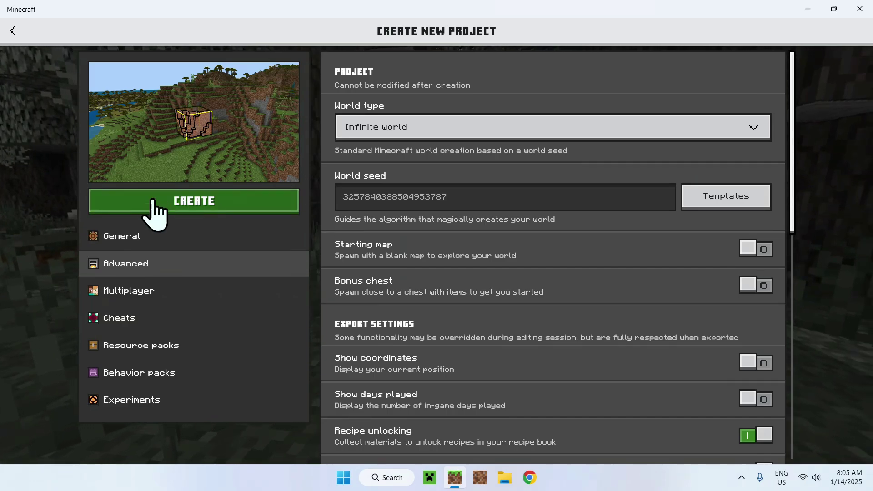
click(195, 201)
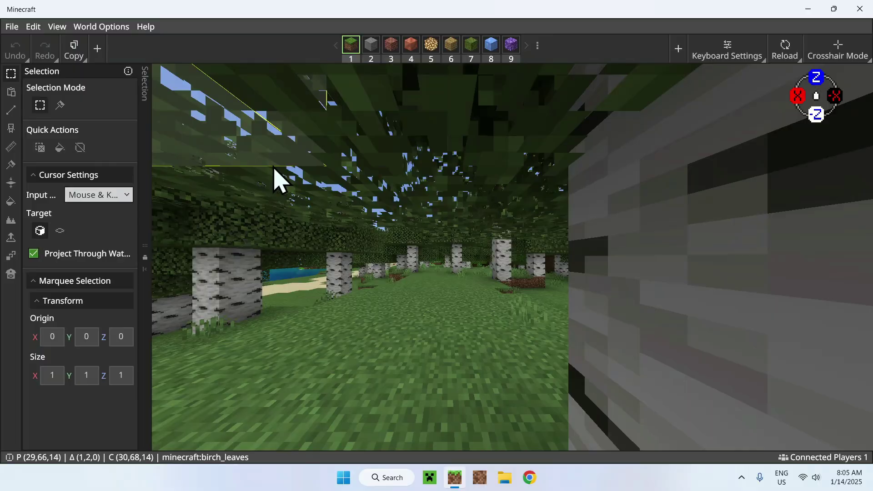
Fly up out of the birch forest and around the peninsula to examine the world from high above the sandy beach
right_drag(273, 168, 753, 167)
key(w)
key(space)
key(space)
key(w)
key(w)
key(space)
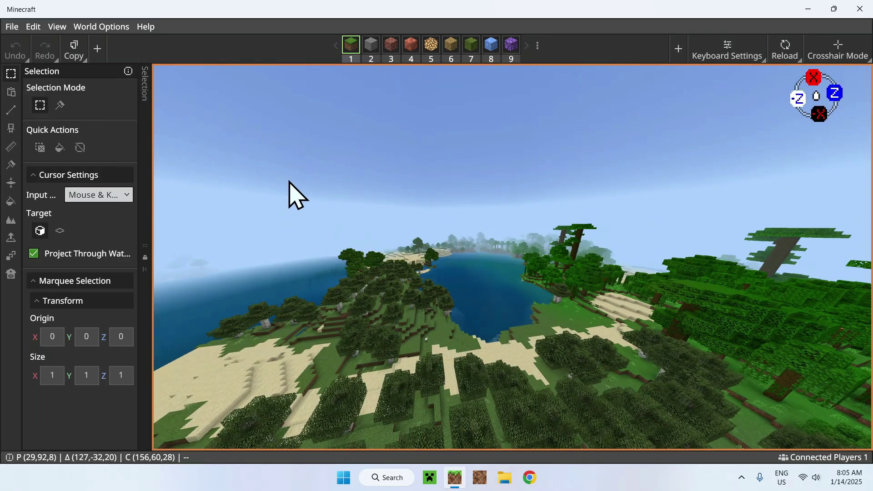
right_drag(293, 191, 154, 191)
key(w)
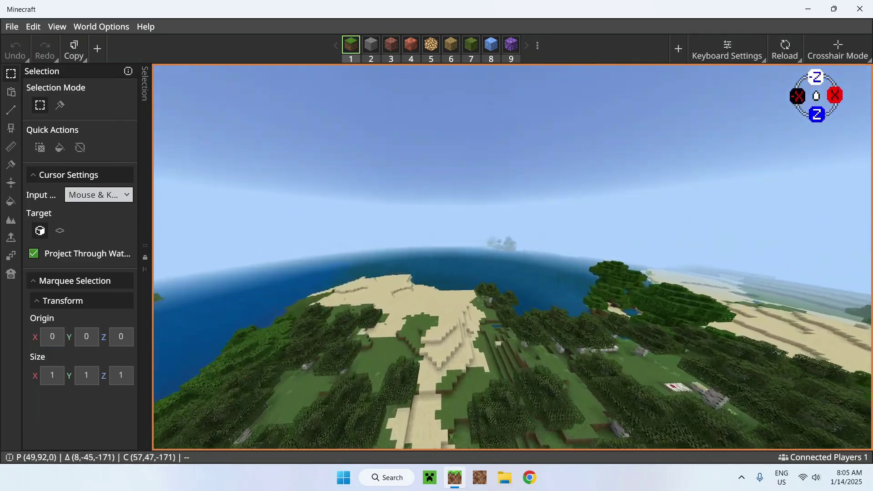
right_drag(293, 191, 292, 191)
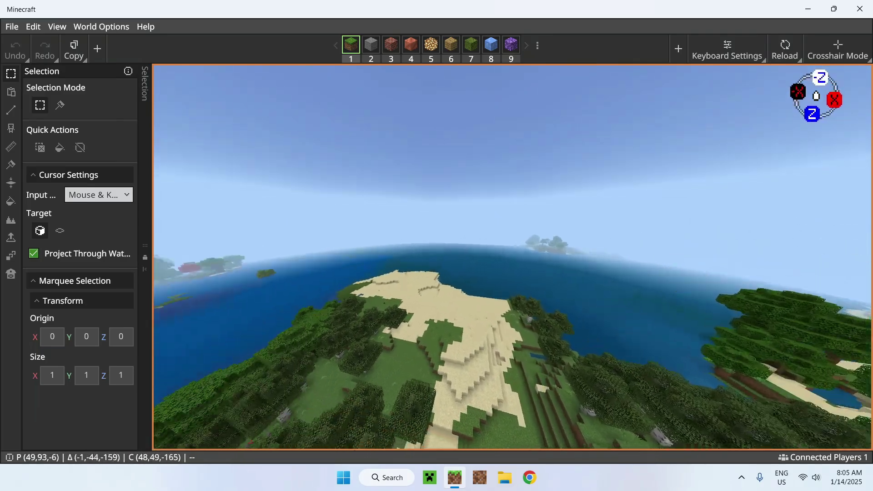
key(w)
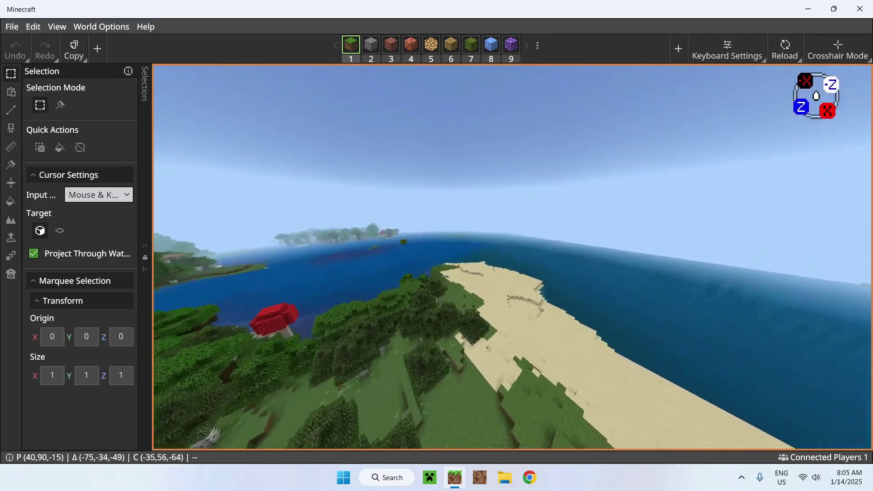
key(w)
key(shift)
right_drag(191, 191, 323, 176)
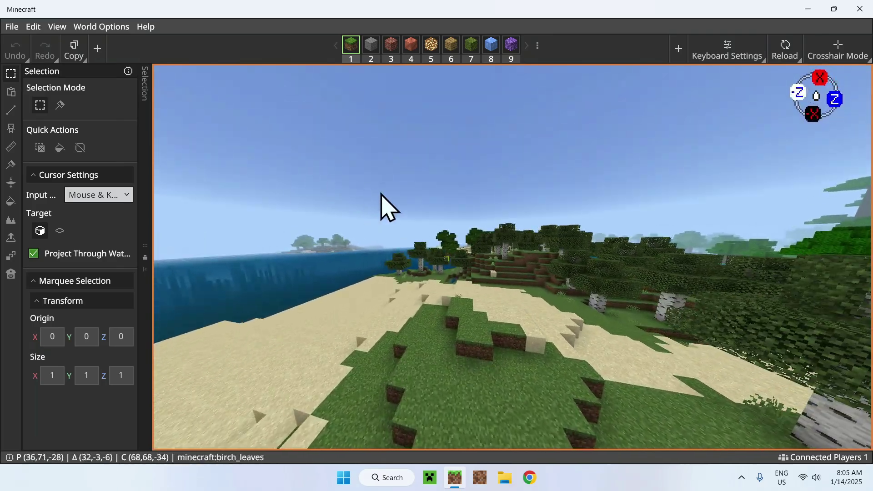
right_drag(381, 193, 383, 194)
key(a)
key(space)
key(w)
key(space)
key(d)
key(s)
key(s)
key(d)
key(w)
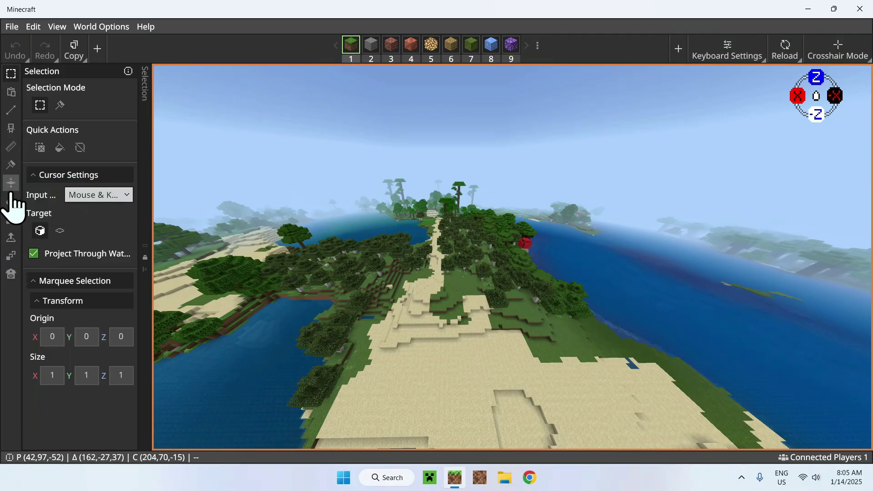
Smooth the ground where the sand meets the grass using the Terrain tool
click(17, 224)
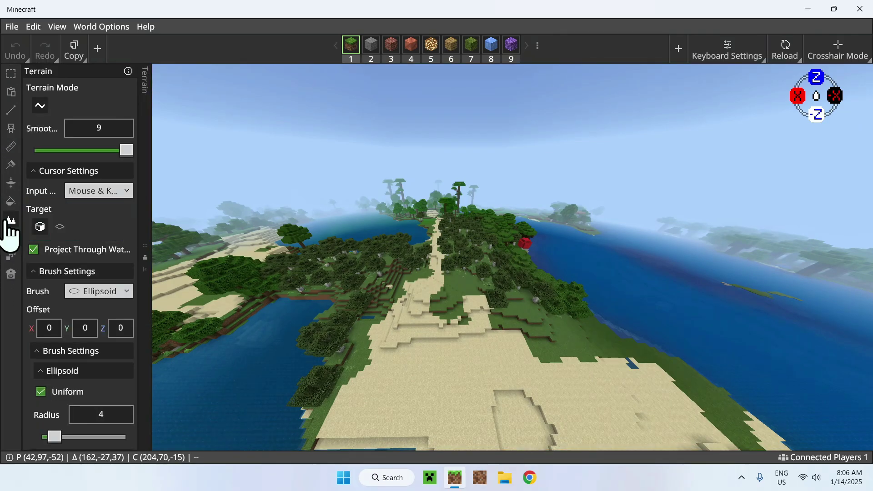
mouse_move(400, 323)
mouse_down()
mouse_move(443, 298)
mouse_move(421, 295)
mouse_move(450, 312)
mouse_move(449, 323)
mouse_move(405, 335)
mouse_move(425, 332)
mouse_up()
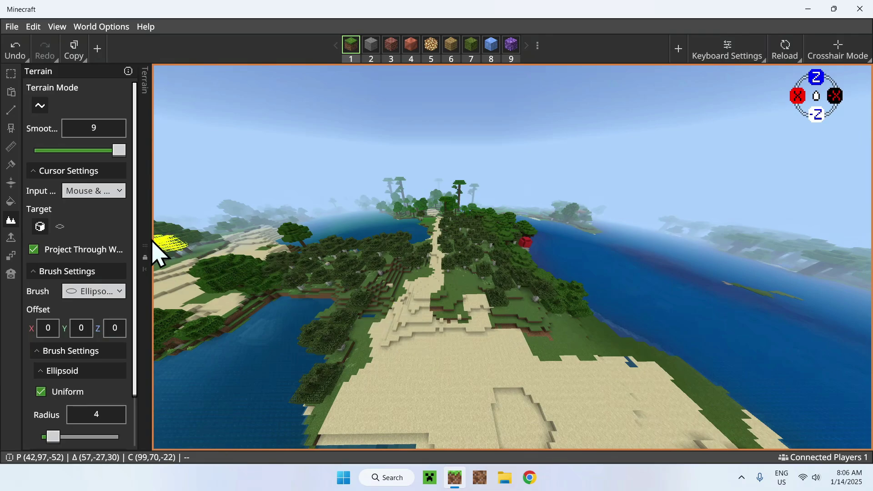
Set the Brush Paint tool to a Cuboid brush and paint grass blocks over the sandy slope
click(11, 168)
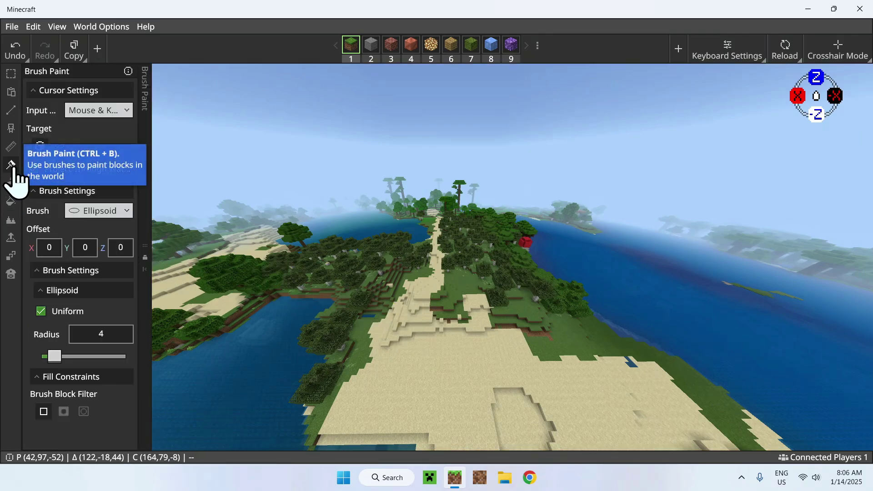
click(91, 212)
click(101, 259)
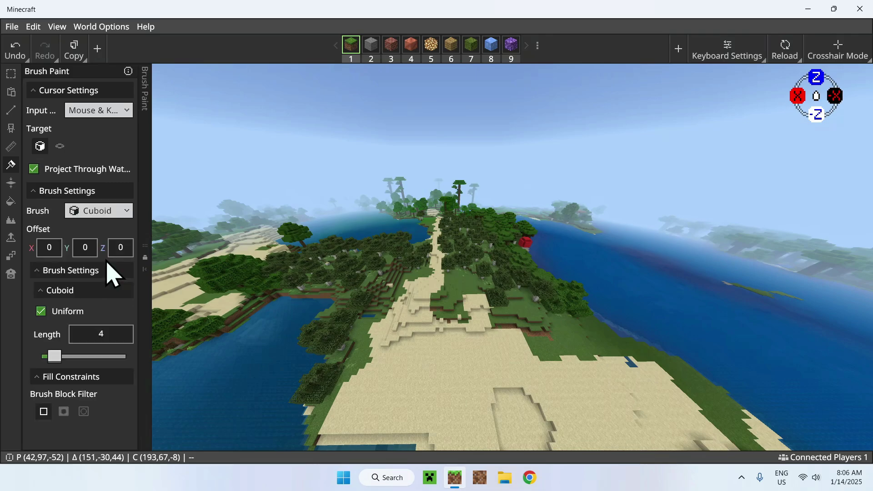
mouse_move(445, 339)
mouse_down()
mouse_move(504, 321)
mouse_move(412, 314)
mouse_move(457, 310)
mouse_move(503, 327)
mouse_up()
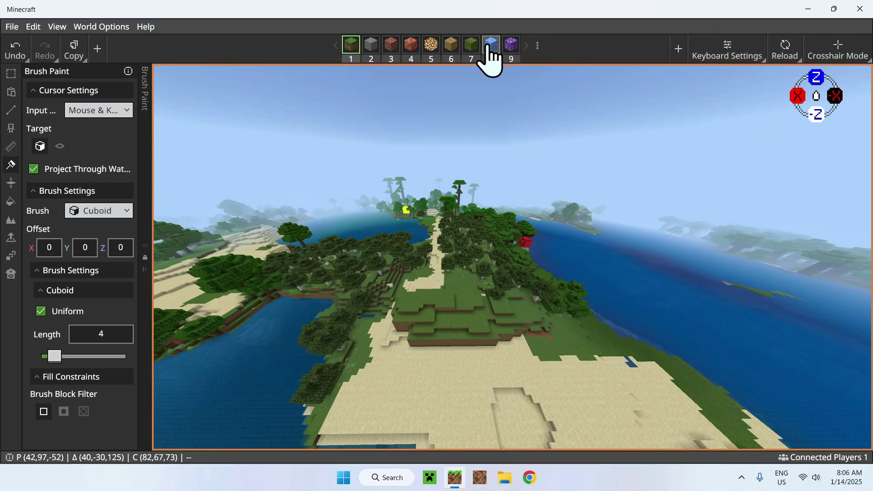
Replace the grass block in the first block slot with Block of Diamond
click(351, 46)
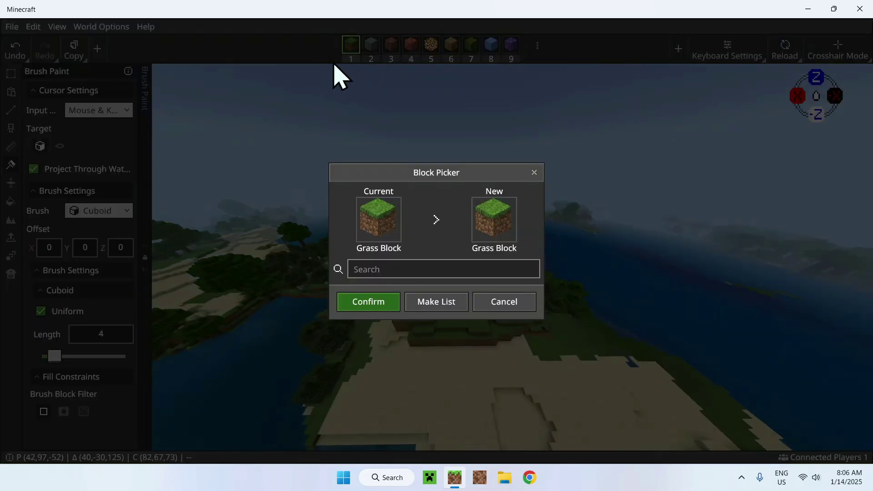
click(388, 273)
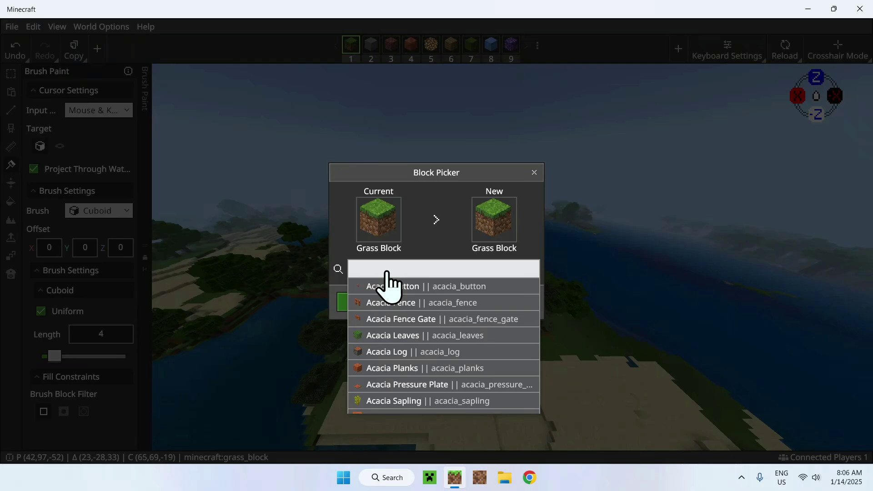
text(DIAM)
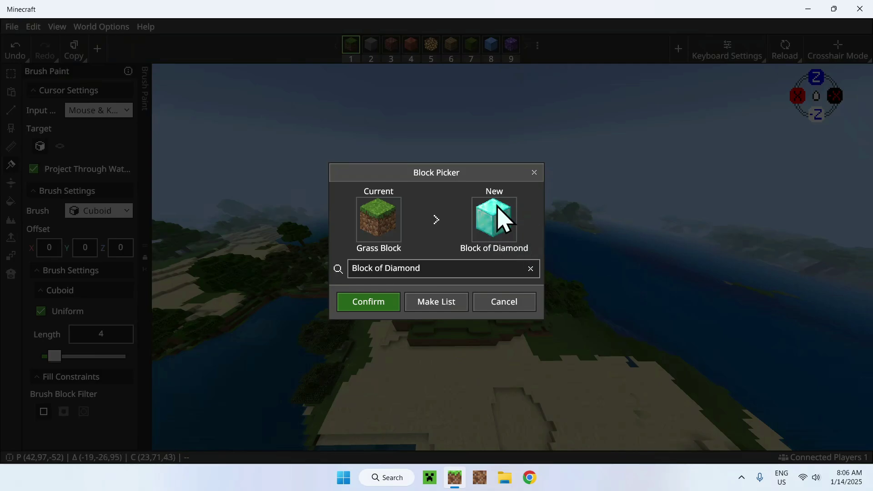
click(358, 304)
Try diamond block strokes across the slope, undoing them along with the grass paint and redoing the last stroke once before removing it
mouse_move(396, 316)
mouse_down()
mouse_move(552, 312)
mouse_move(463, 343)
mouse_move(425, 309)
mouse_move(482, 302)
mouse_move(445, 292)
mouse_move(445, 335)
mouse_move(499, 425)
mouse_move(551, 382)
mouse_move(342, 355)
mouse_move(542, 364)
mouse_move(511, 405)
mouse_up()
key(ctrl+z)
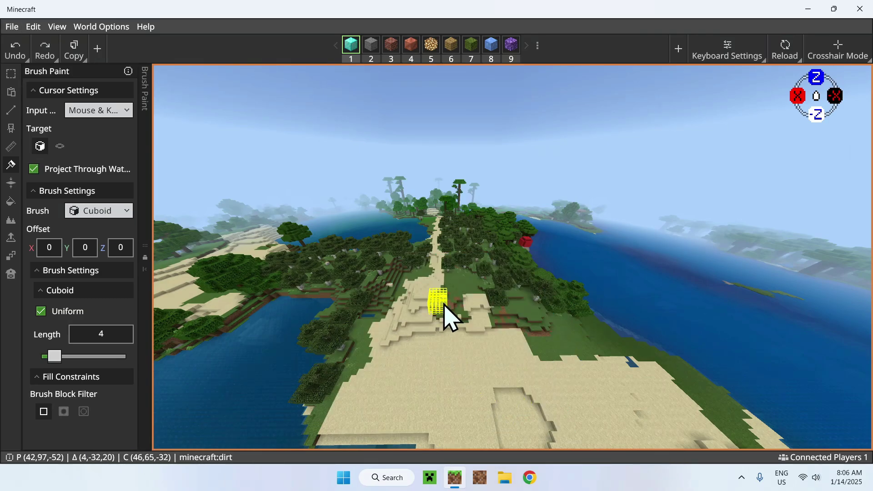
drag(400, 312, 561, 318)
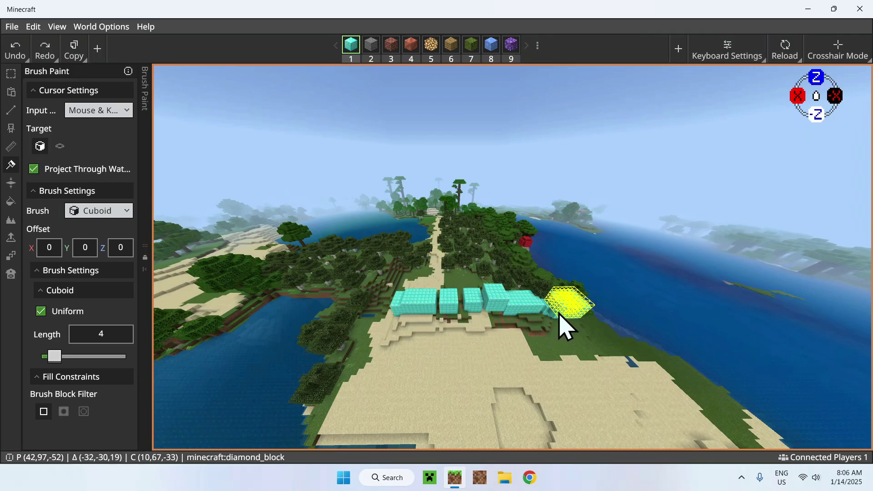
key(ctrl+z)
key(ctrl+y)
key(ctrl+z)
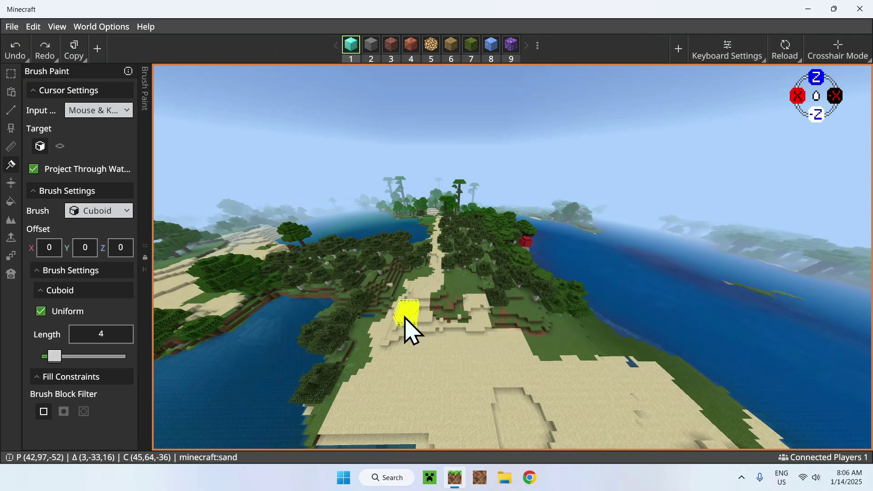
Paint a short diamond strip on the sand and a long one across the peninsula, undoing each stroke
mouse_move(405, 317)
mouse_down()
mouse_move(435, 318)
mouse_move(432, 331)
mouse_up()
key(ctrl+z)
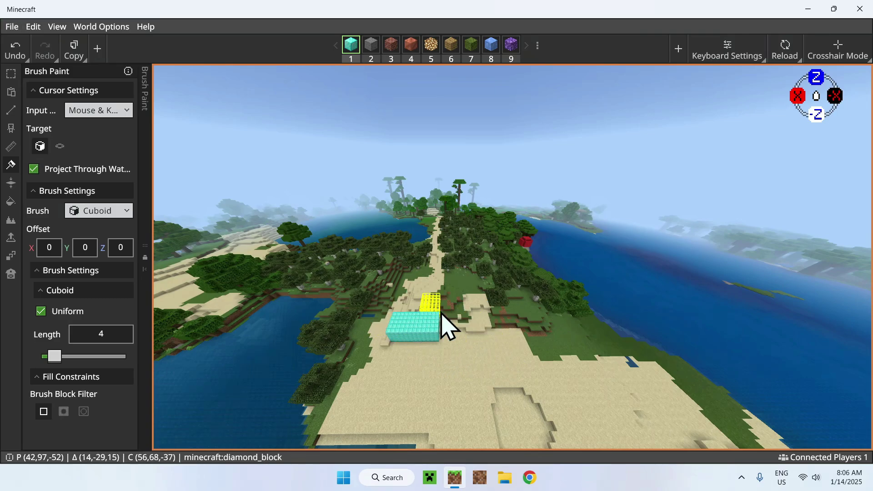
key(ctrl+z)
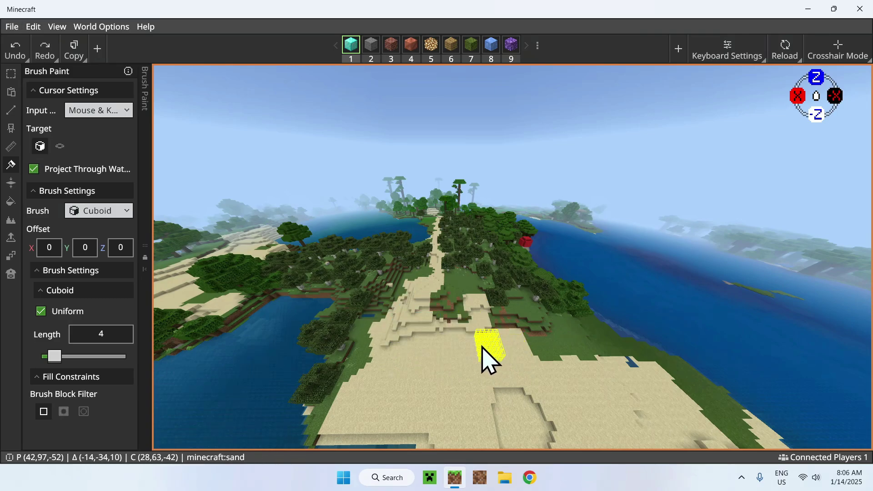
drag(382, 329, 621, 334)
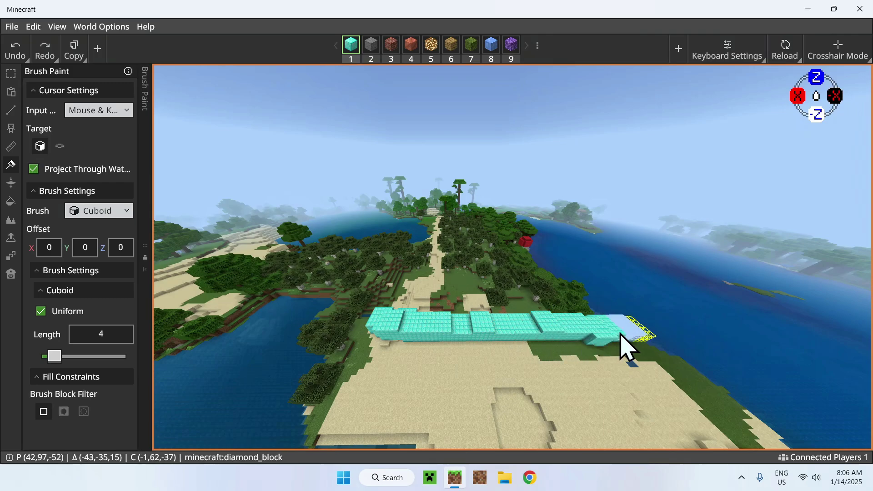
key(ctrl+z)
Place three separate diamond cuboids in a row along the sand and undo all of them
click(383, 337)
click(430, 338)
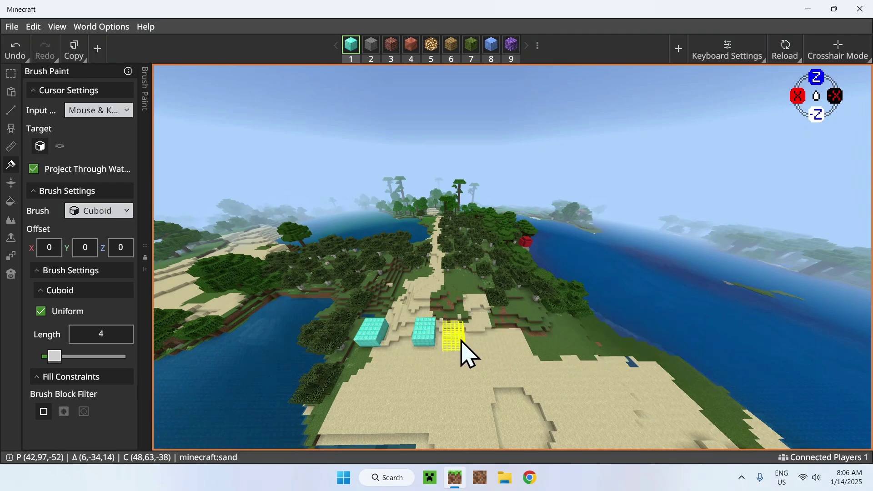
click(500, 343)
key(ctrl+z)
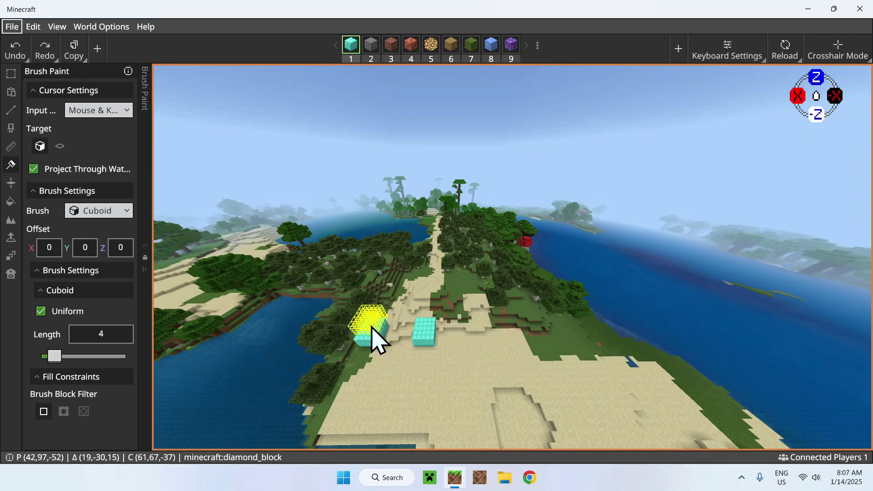
key(ctrl+z)
key(ctrl+z)
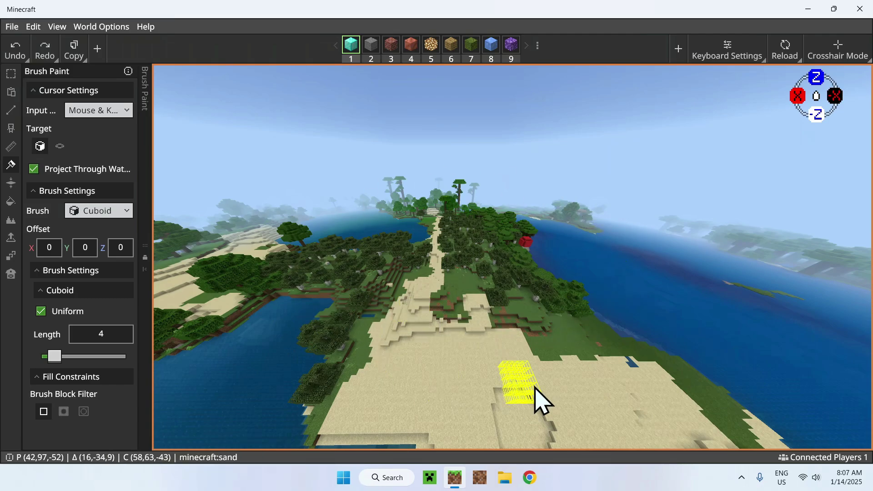
Place two separate diamond cuboids near each other at the inland edge of the sand
click(456, 336)
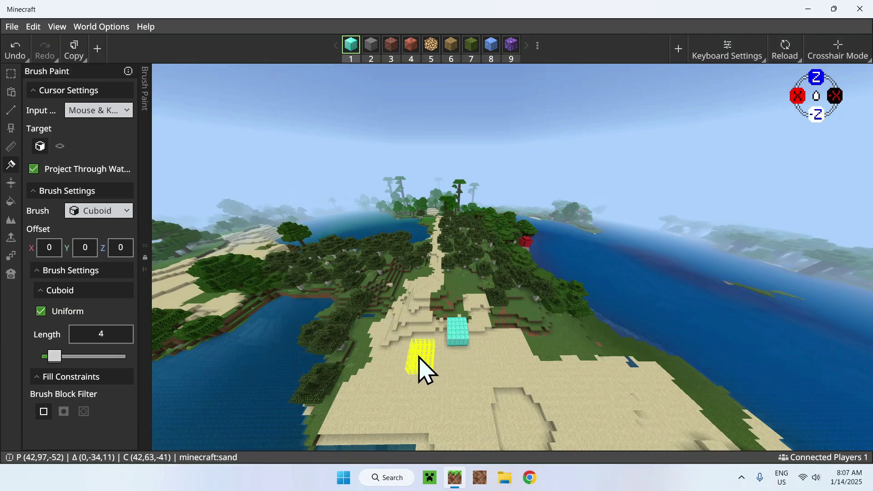
click(426, 349)
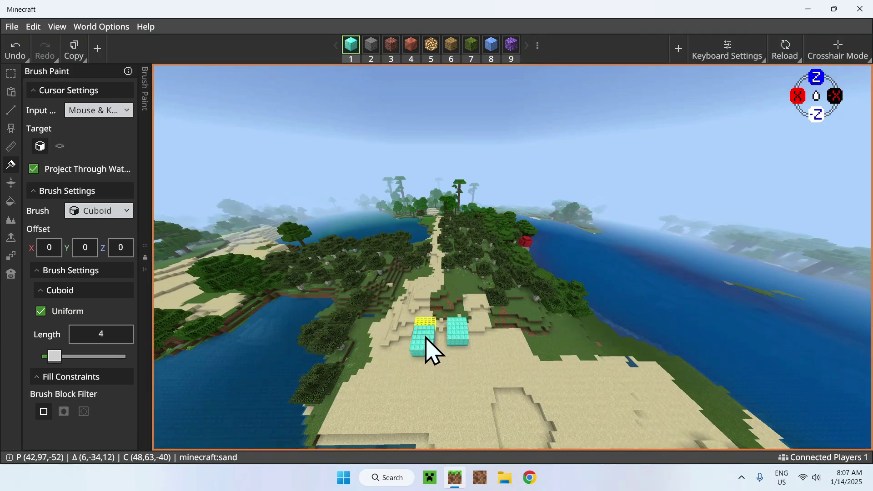
Paint a long, wide, uneven strip of diamond blocks along the peninsula with the 4-block cuboid brush
mouse_move(427, 350)
mouse_down()
mouse_move(476, 338)
mouse_move(441, 307)
mouse_move(586, 352)
mouse_move(510, 341)
mouse_move(411, 370)
mouse_move(388, 367)
mouse_move(528, 392)
mouse_move(456, 343)
mouse_move(495, 339)
mouse_move(506, 320)
mouse_move(490, 324)
mouse_move(558, 341)
mouse_move(327, 363)
mouse_move(530, 419)
mouse_move(467, 422)
mouse_move(501, 438)
mouse_move(480, 415)
mouse_move(374, 416)
mouse_move(644, 392)
mouse_move(279, 353)
mouse_move(352, 315)
mouse_up()
right_drag(353, 314, 155, 282)
key(d)
key(s)
key(s)
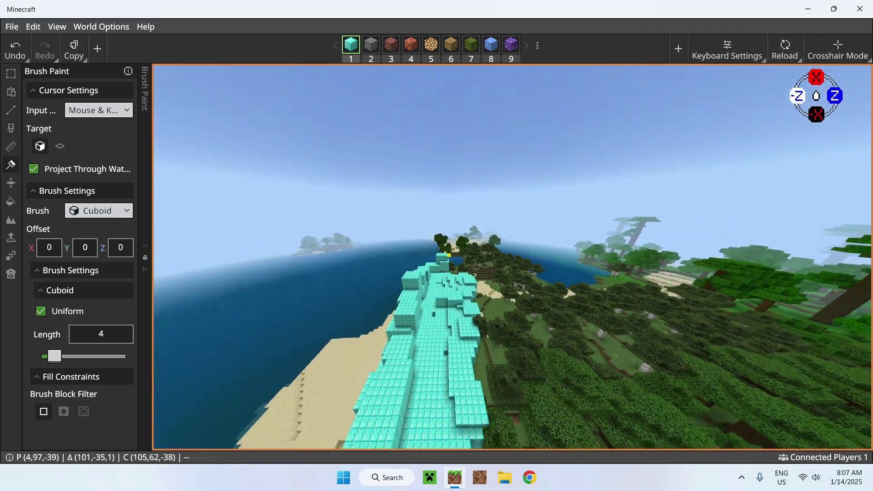
key(s)
key(w)
mouse_move(448, 254)
right_down()
mouse_move(448, 246)
mouse_move(448, 260)
right_up()
key(w)
key(w)
key(w)
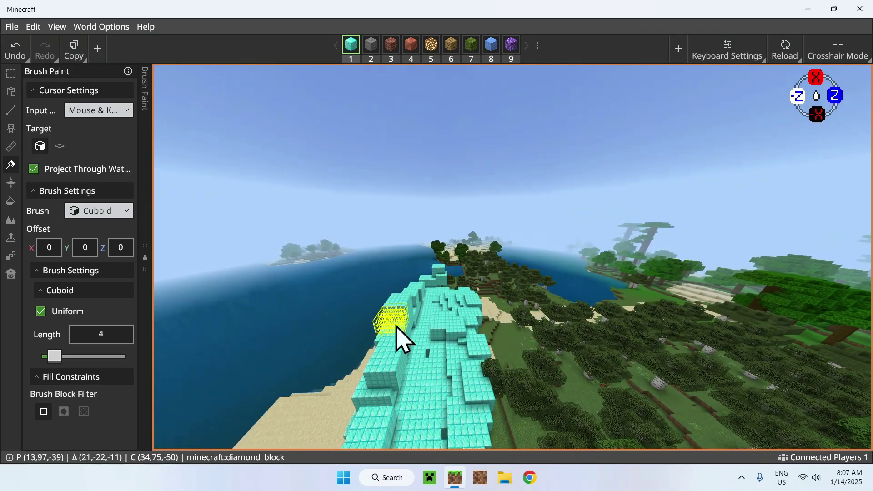
Review the world name in the general export settings and export the project as a Playable World
click(12, 27)
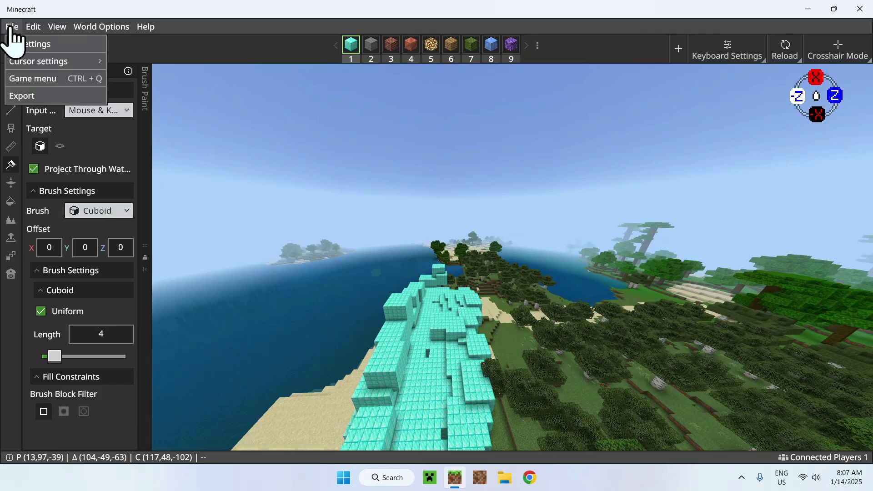
click(52, 96)
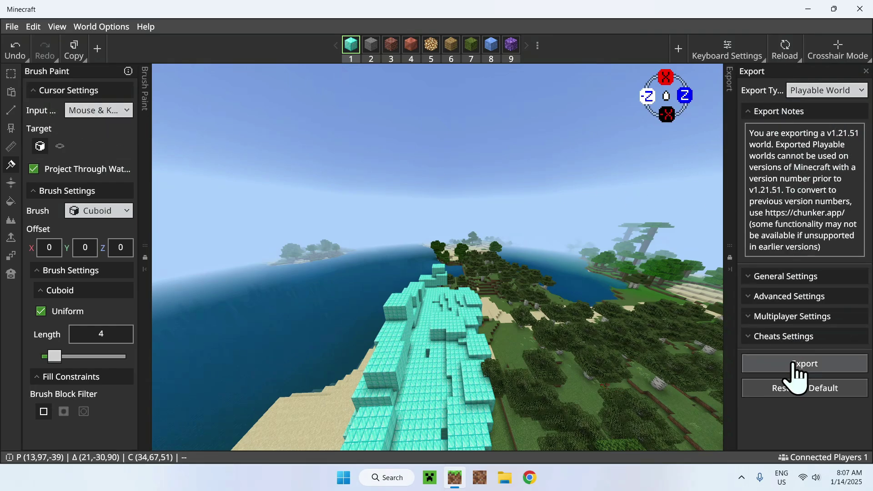
click(775, 278)
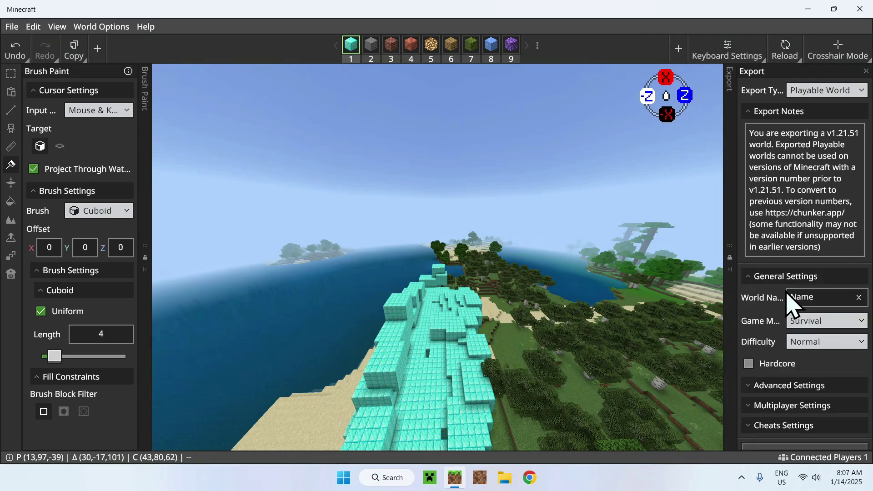
click(795, 300)
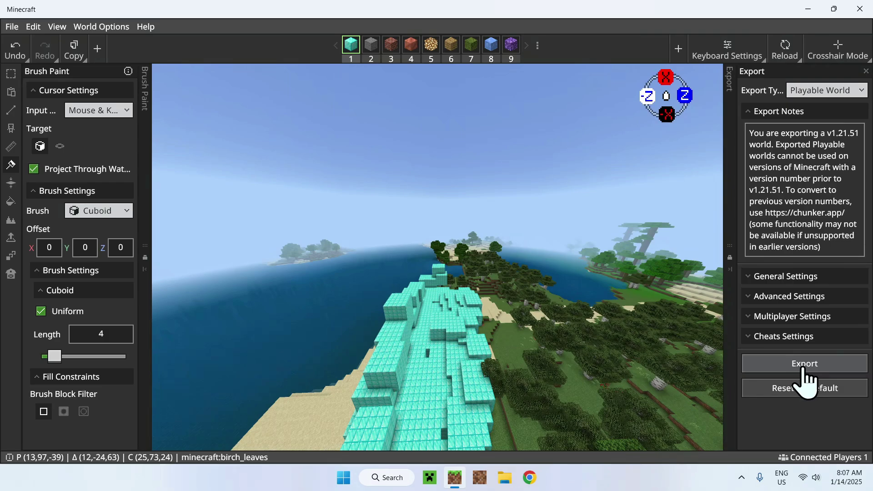
click(804, 364)
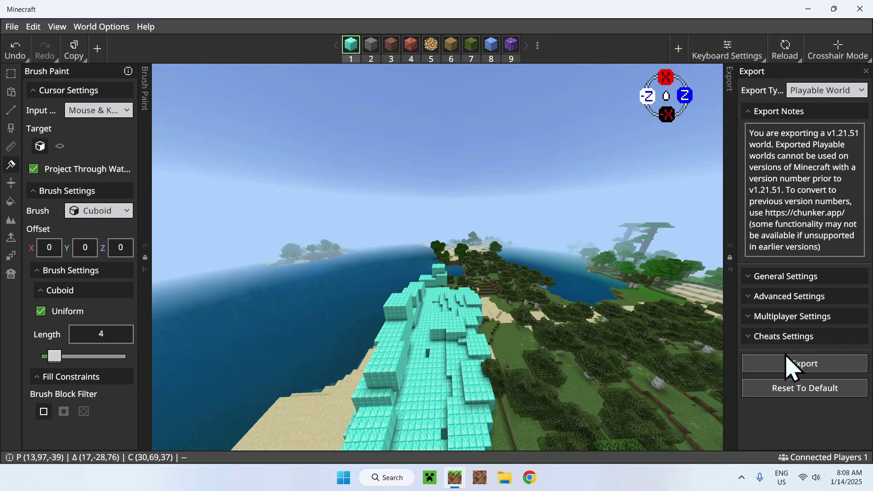
Close the editor, switch to regular Minecraft and open the settings of the world "Name"
click(860, 9)
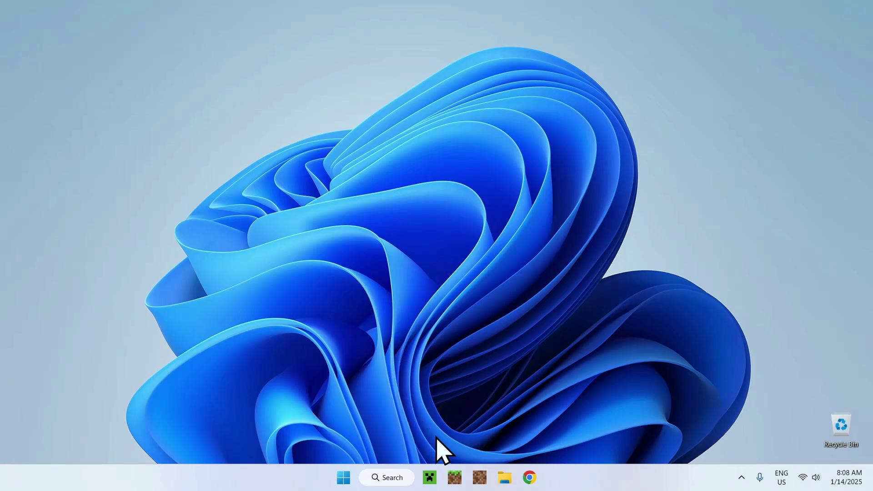
click(455, 477)
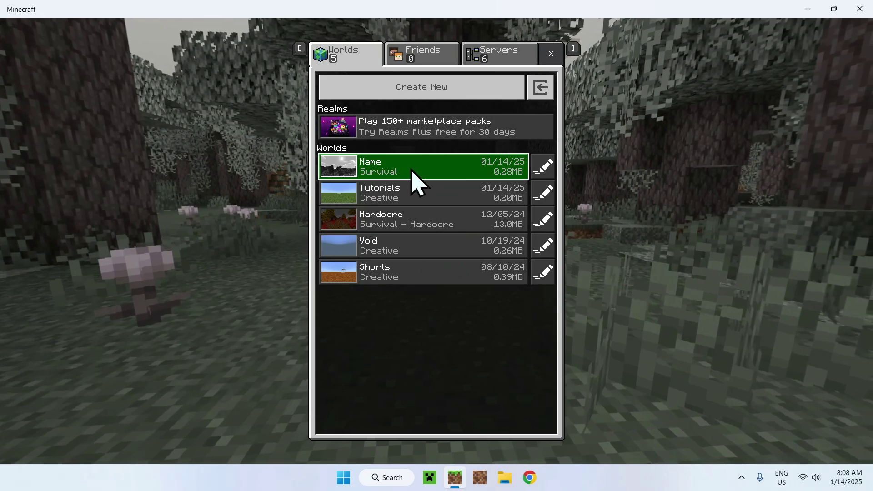
click(542, 168)
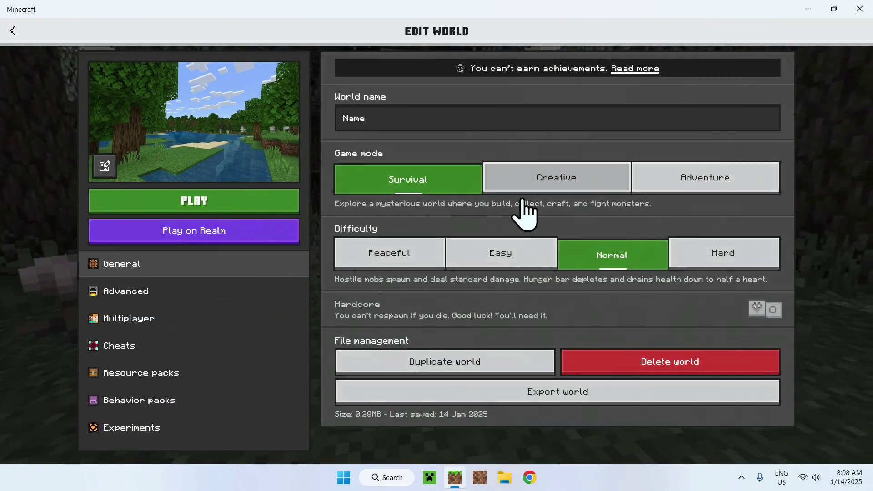
Export the world as Name.mcworld to the Downloads folder and view that folder in File Explorer
click(514, 393)
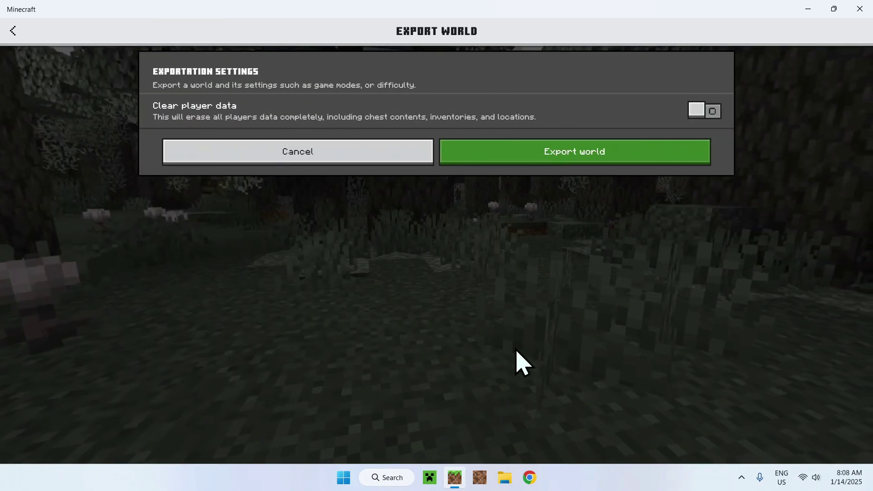
click(547, 154)
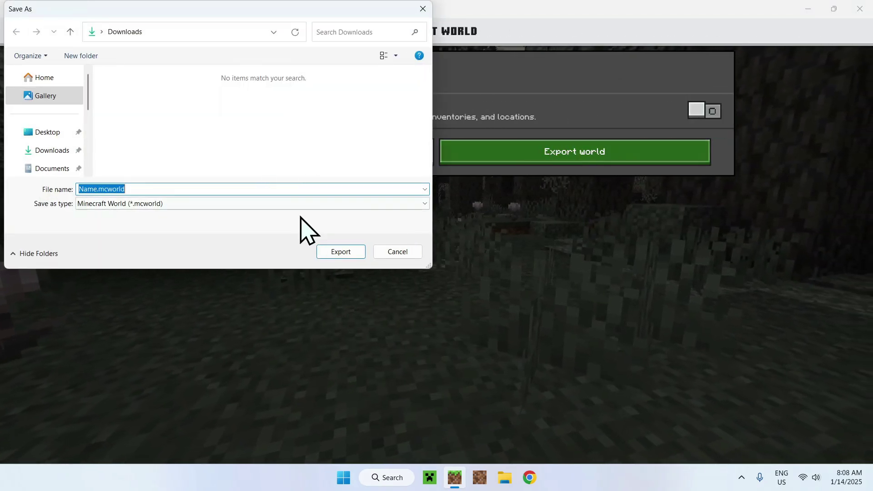
click(340, 252)
click(504, 478)
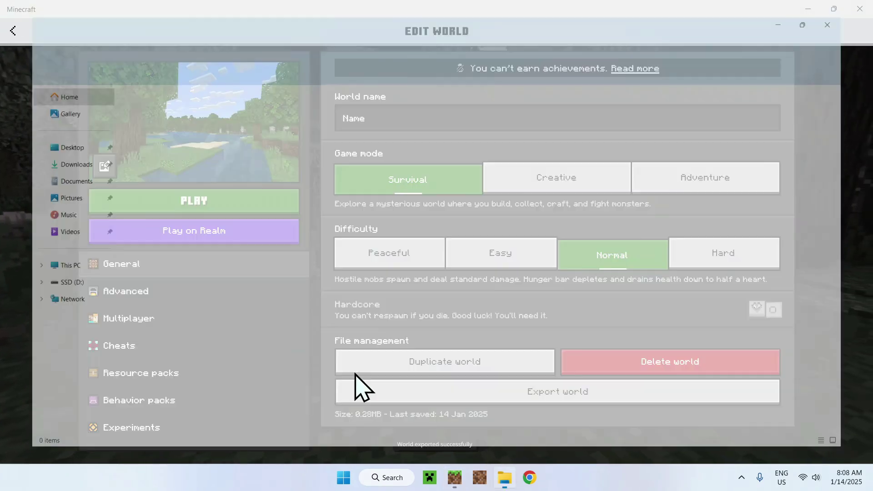
click(54, 160)
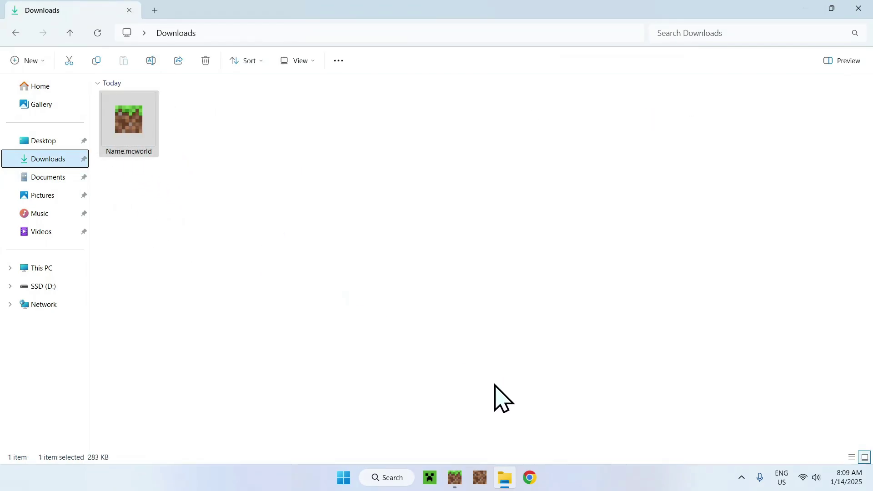
Return to Minecraft's world list and start playing the world "Name"
click(454, 478)
click(25, 33)
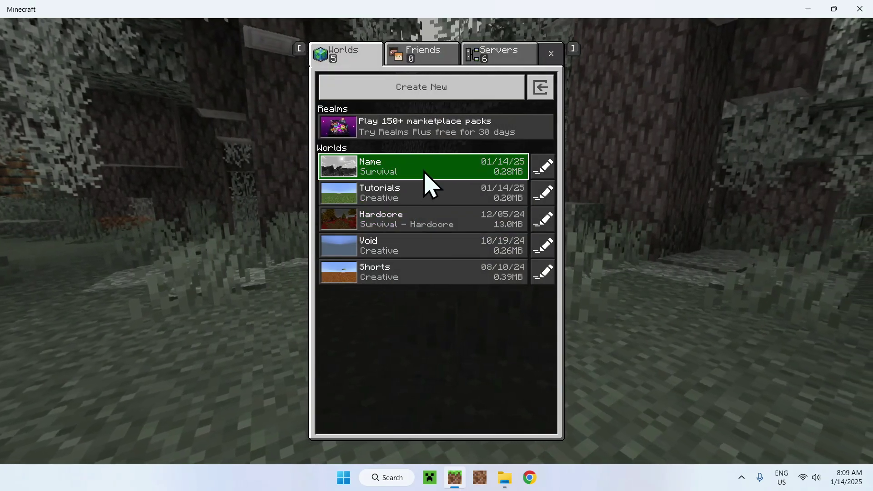
click(425, 180)
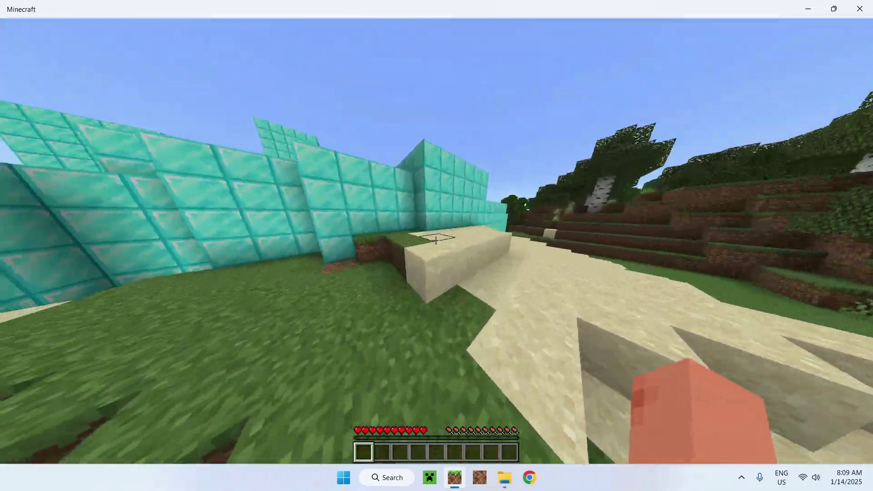
Collect dirt and place it against the diamond wall to climb onto the painted structure
drag(435, 240, 436, 240)
key(space)
right_click(436, 241)
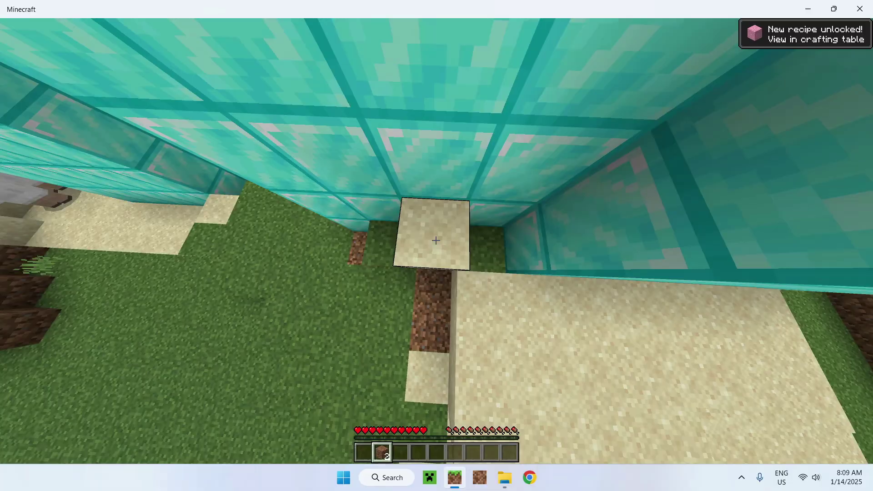
key(2)
right_click(436, 240)
right_click(435, 240)
key(w)
click(436, 241)
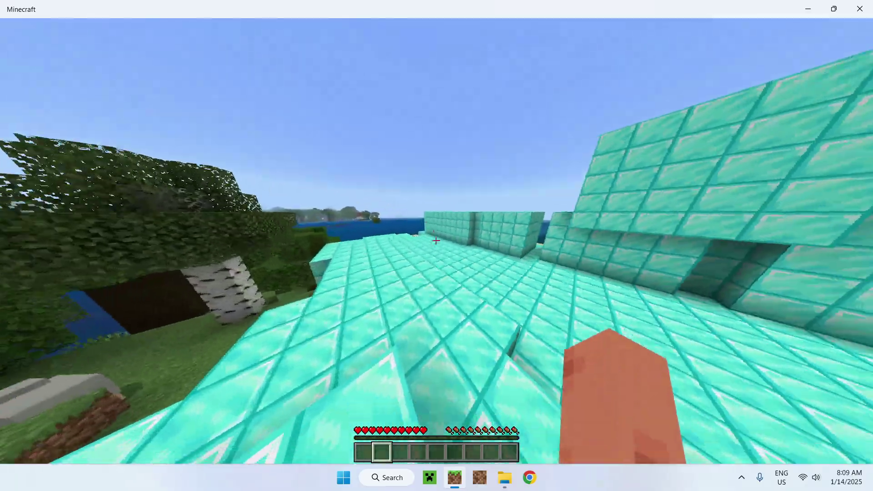
Walk across the top of the diamond structure, inspecting it in first-person and front-facing third-person view
key(w)
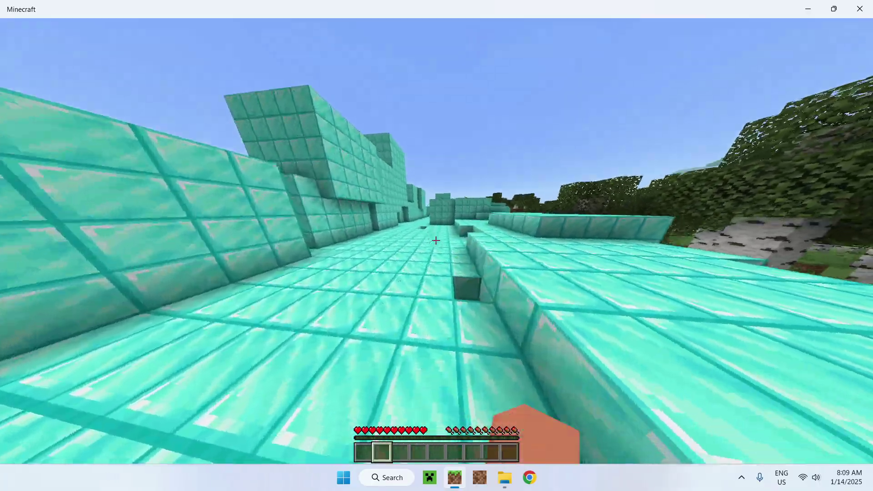
key(space)
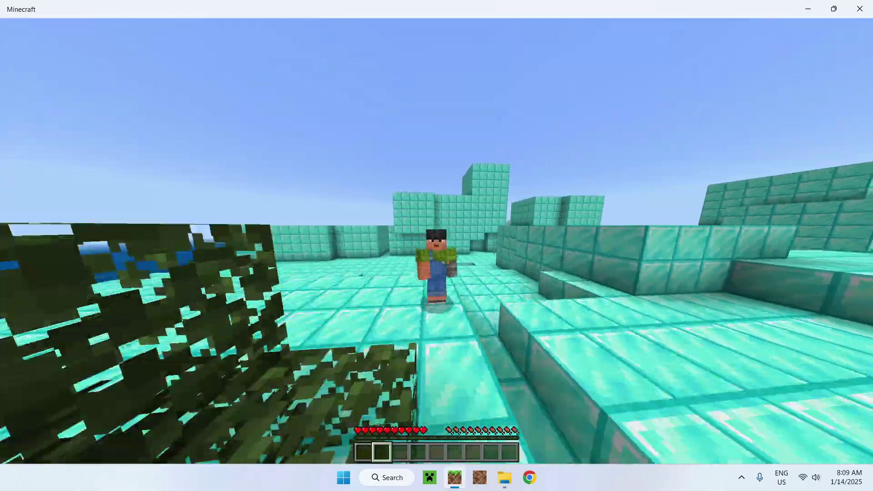
key(w)
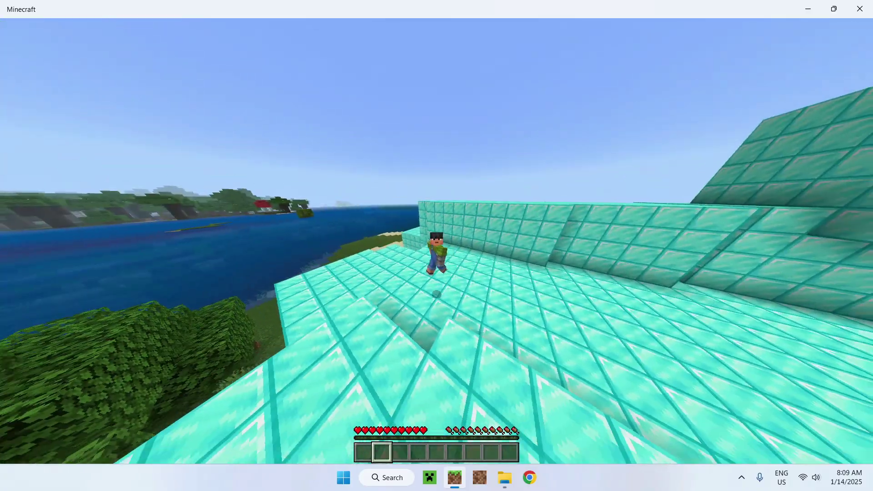
key(w)
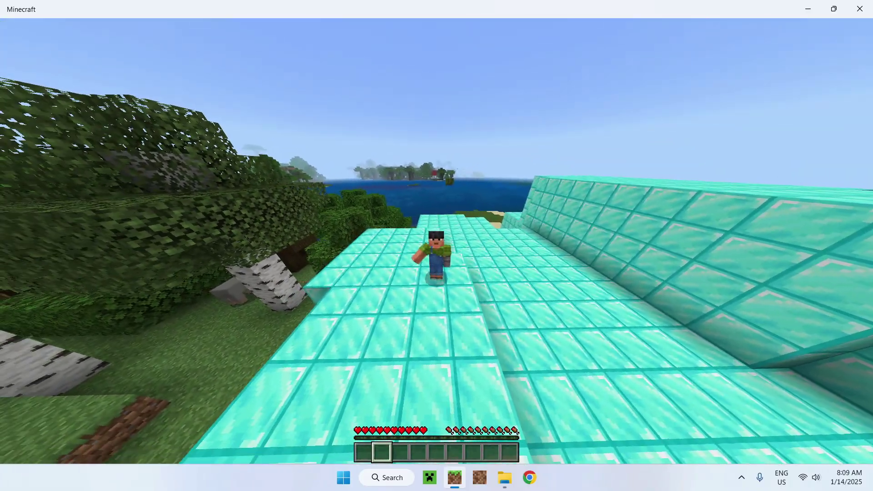